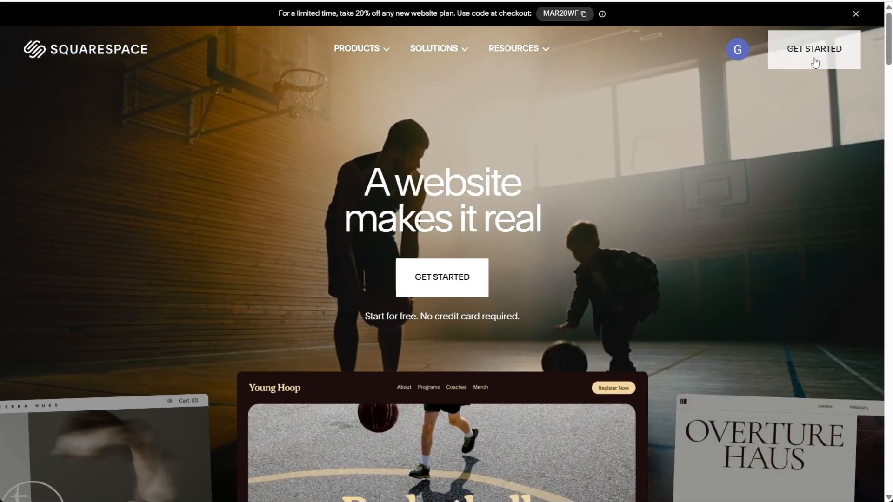
Start creating a new website and skip the site topic question to just browse templates.
{"action": "left_click", "coordinate": [814, 63]}
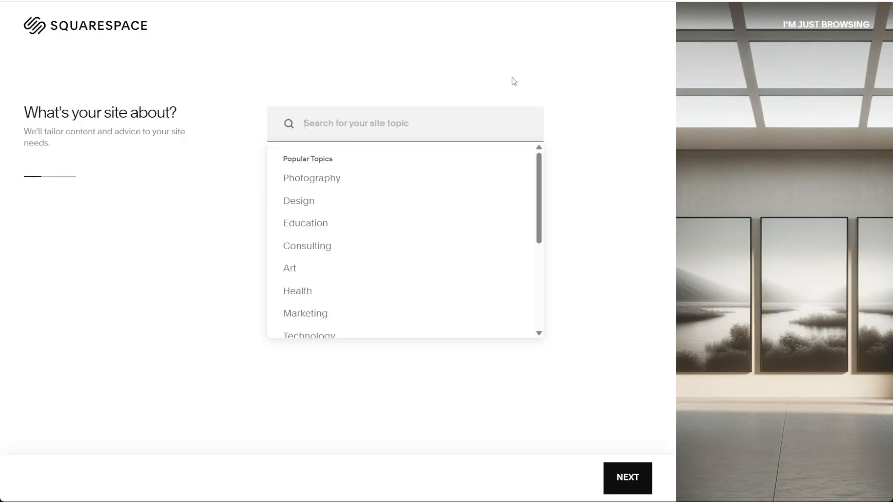
{"action": "left_click", "coordinate": [372, 392]}
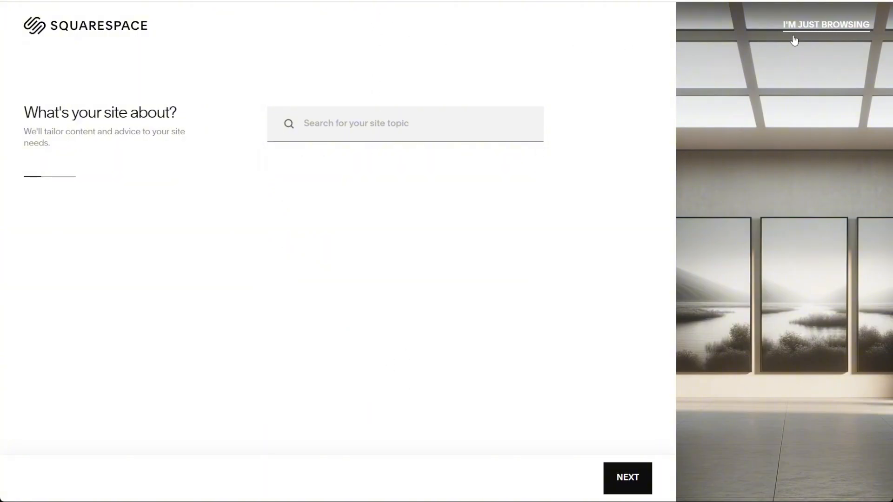
{"action": "left_click", "coordinate": [842, 30]}
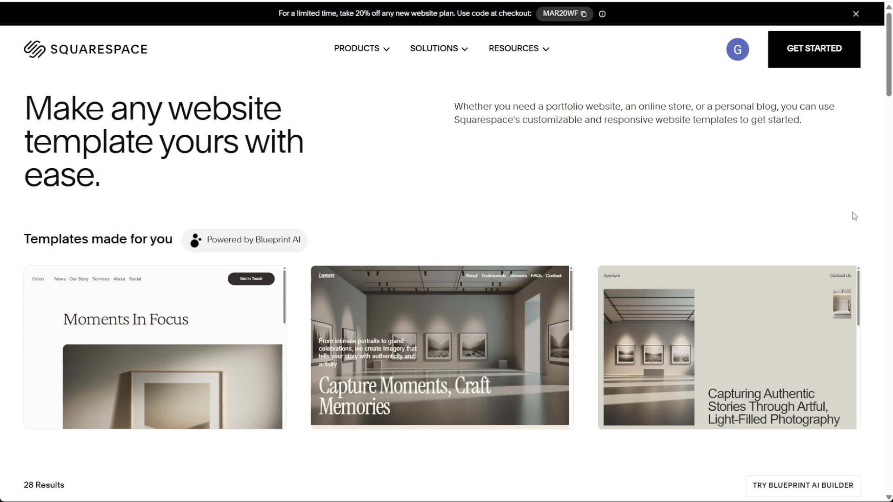
Look over the templates made for you and start the Blueprint AI builder.
{"action": "scroll", "coordinate": [508, 133], "scroll_direction": "down", "scroll_amount": 1}
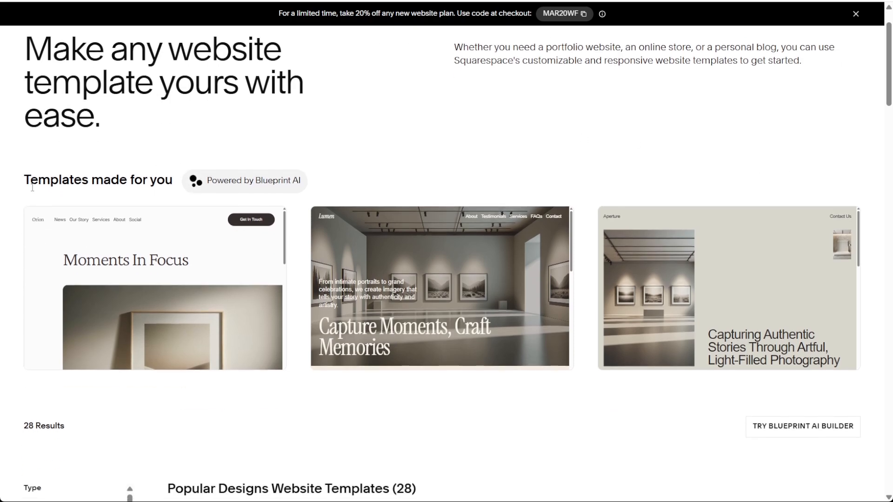
{"action": "left_click_drag", "start_coordinate": [31, 184], "coordinate": [171, 187]}
{"action": "left_click", "coordinate": [171, 191]}
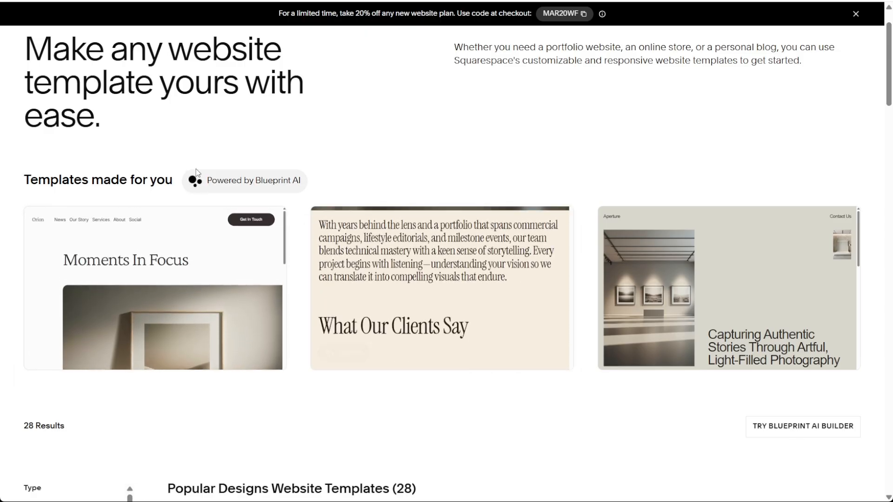
{"action": "left_click_drag", "start_coordinate": [20, 172], "coordinate": [202, 391]}
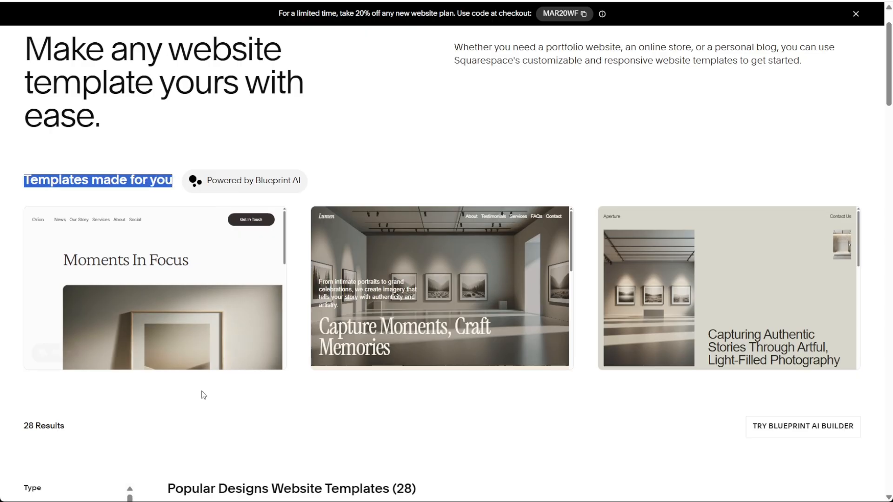
{"action": "left_click", "coordinate": [209, 412]}
{"action": "scroll", "coordinate": [711, 442], "scroll_direction": "down", "scroll_amount": 2}
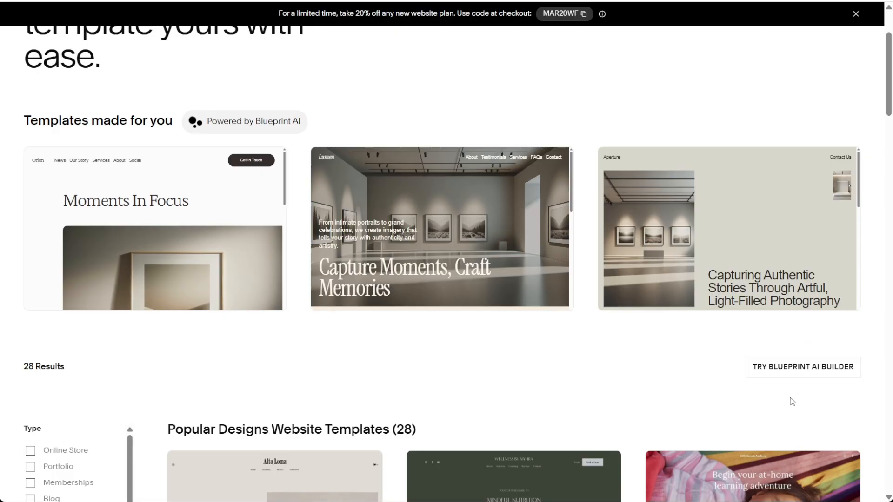
{"action": "left_click", "coordinate": [803, 366]}
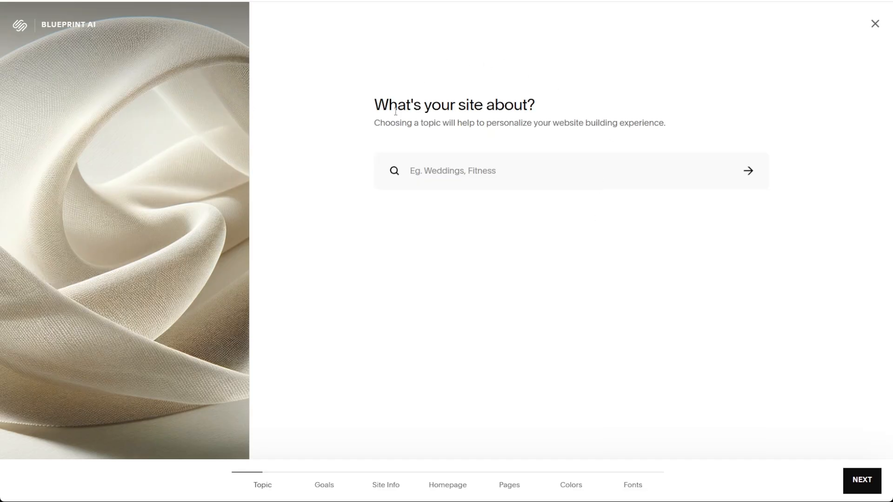
Browse the popular site topics and try searching for Ecommerce and Music.
{"action": "left_click", "coordinate": [458, 177]}
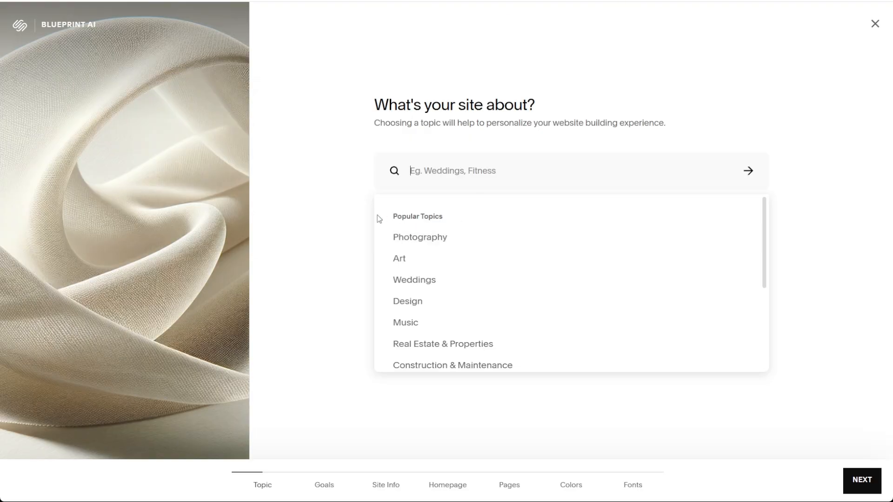
{"action": "scroll", "coordinate": [476, 249], "scroll_direction": "down", "scroll_amount": 3}
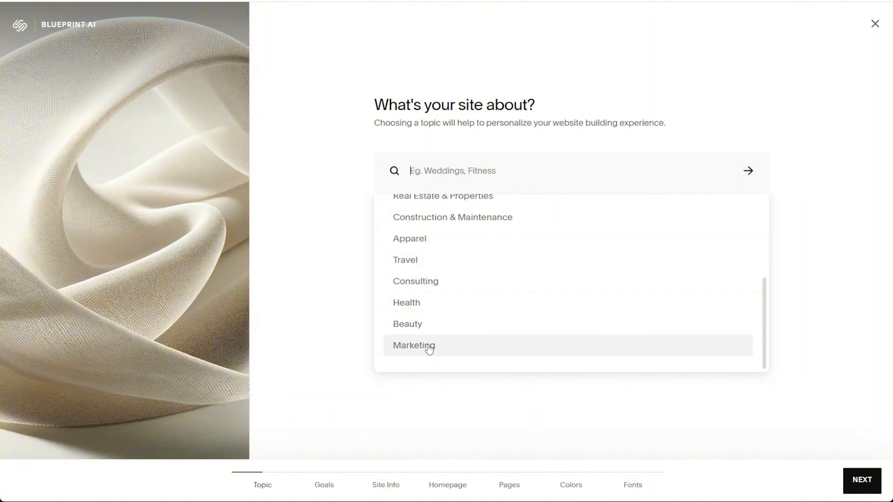
{"action": "scroll", "coordinate": [428, 342], "scroll_direction": "up", "scroll_amount": 3}
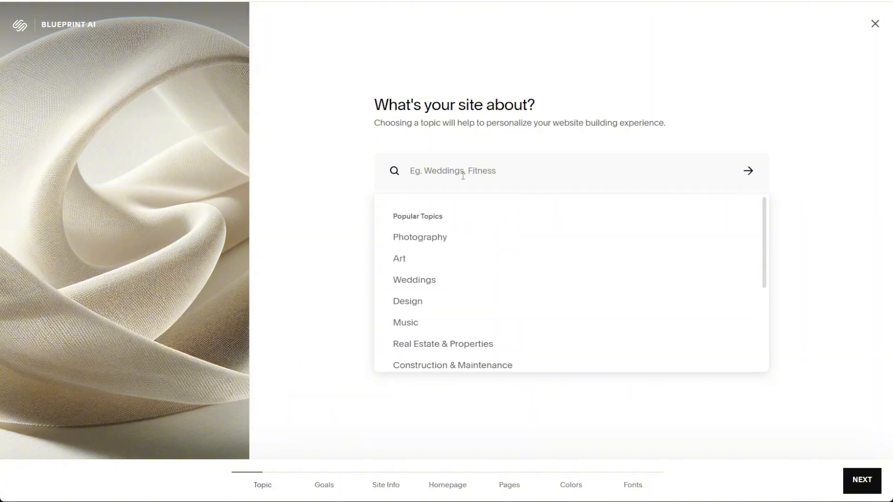
{"action": "type", "text": "Ecommerce"}
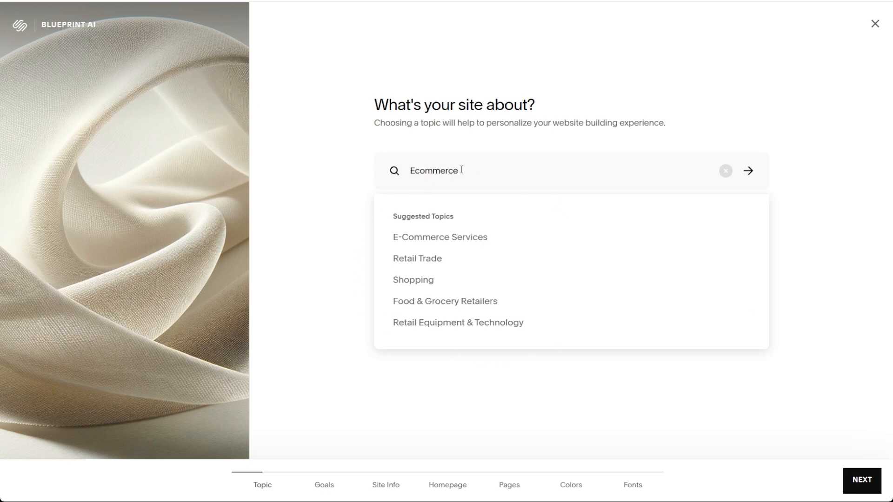
{"action": "key", "text": "ctrl+a"}
{"action": "type", "text": "Music"}
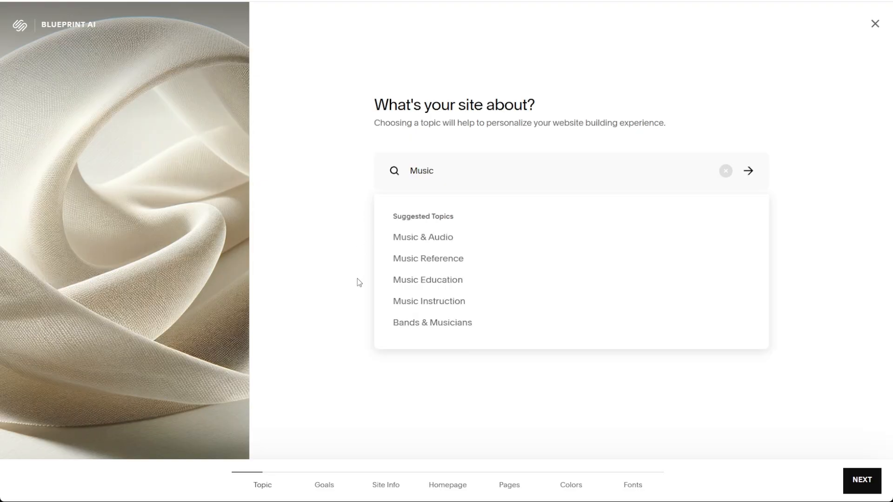
Search the site topics for Portfolio, choose Stock Photography as the topic, and continue to the goals.
{"action": "key", "text": "ctrl+a"}
{"action": "type", "text": "Portfolio"}
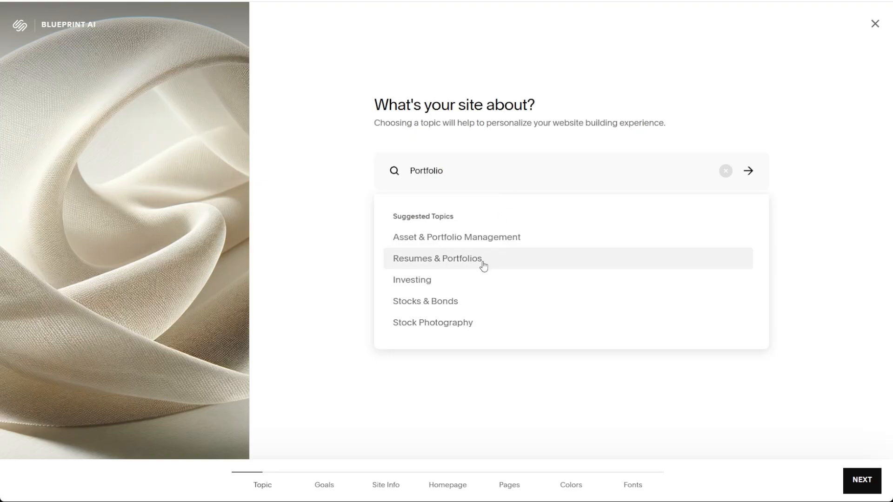
{"action": "left_click", "coordinate": [465, 322]}
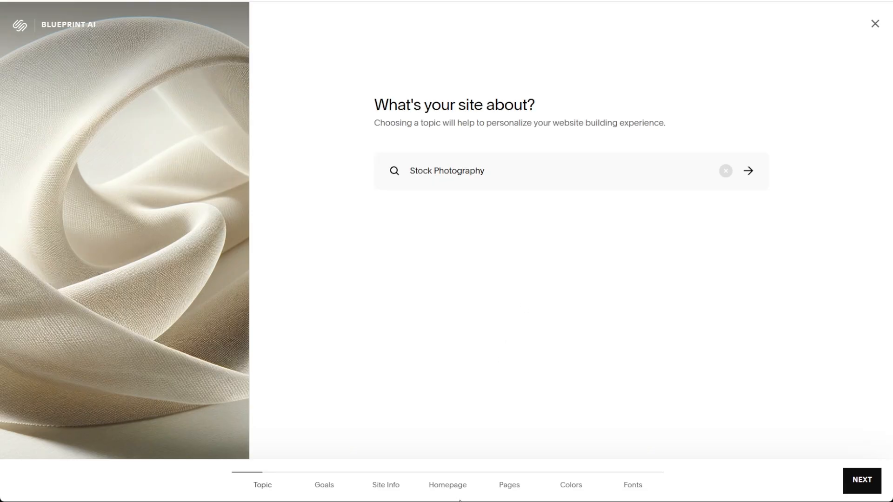
{"action": "left_click", "coordinate": [854, 485]}
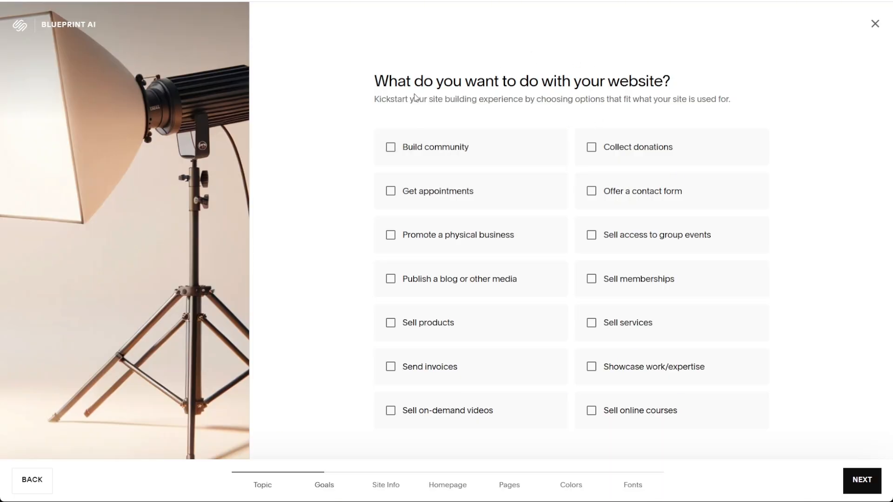
Choose the goals Build community, Collect donations, Get appointments, Sell products, Send invoices, Sell on-demand videos and Sell online courses, and continue to the site info.
{"action": "left_click", "coordinate": [389, 147]}
{"action": "left_click", "coordinate": [596, 149]}
{"action": "left_click", "coordinate": [434, 190]}
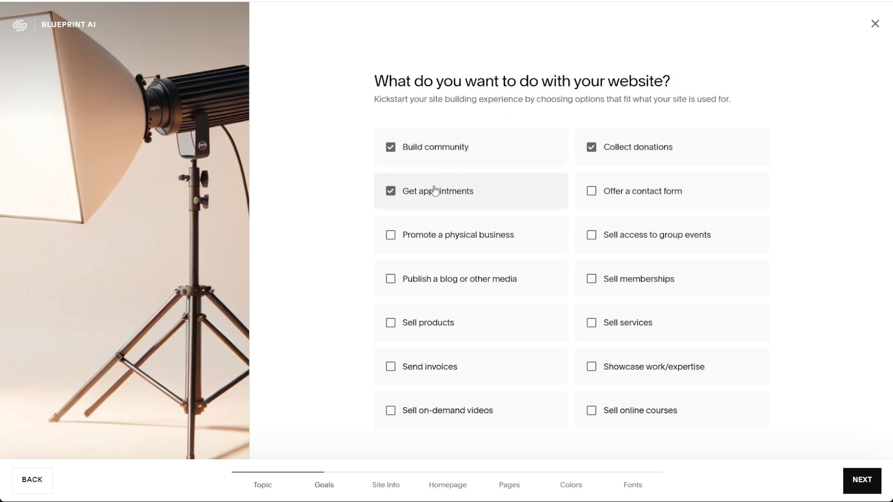
{"action": "left_click", "coordinate": [625, 188]}
{"action": "left_click", "coordinate": [641, 201]}
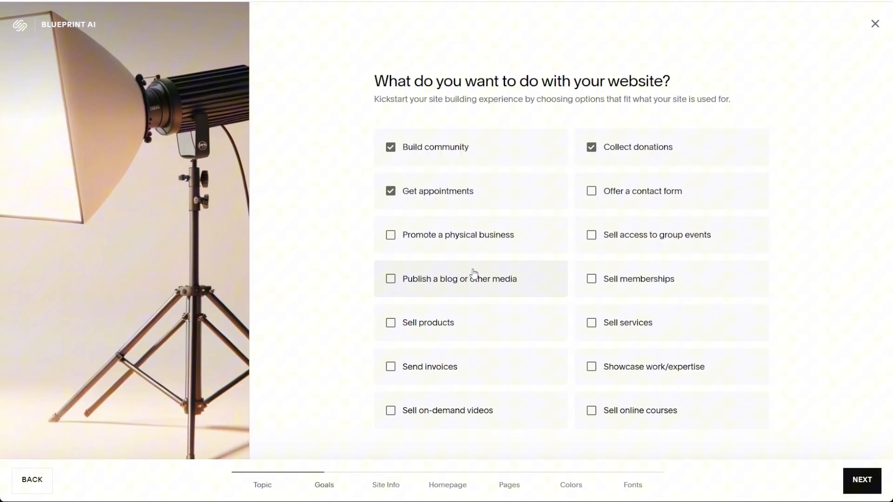
{"action": "left_click", "coordinate": [432, 322]}
{"action": "left_click", "coordinate": [470, 365]}
{"action": "left_click", "coordinate": [479, 400]}
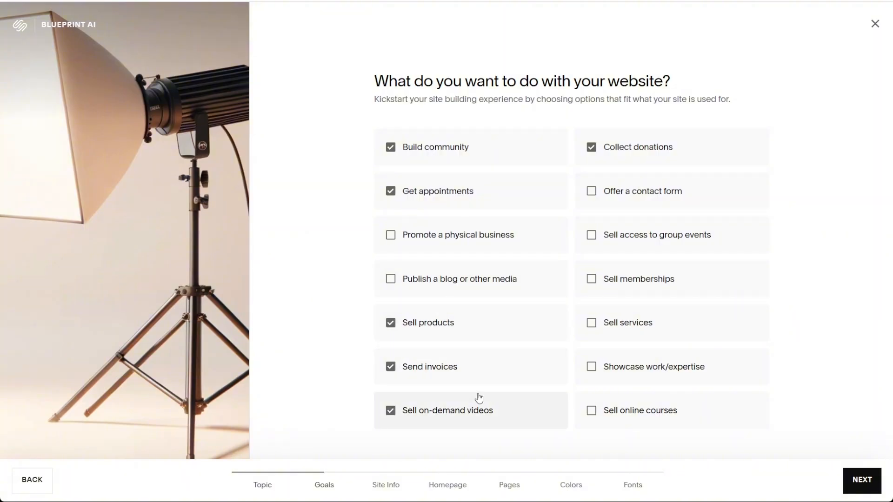
{"action": "left_click", "coordinate": [598, 408]}
{"action": "left_click", "coordinate": [863, 482]}
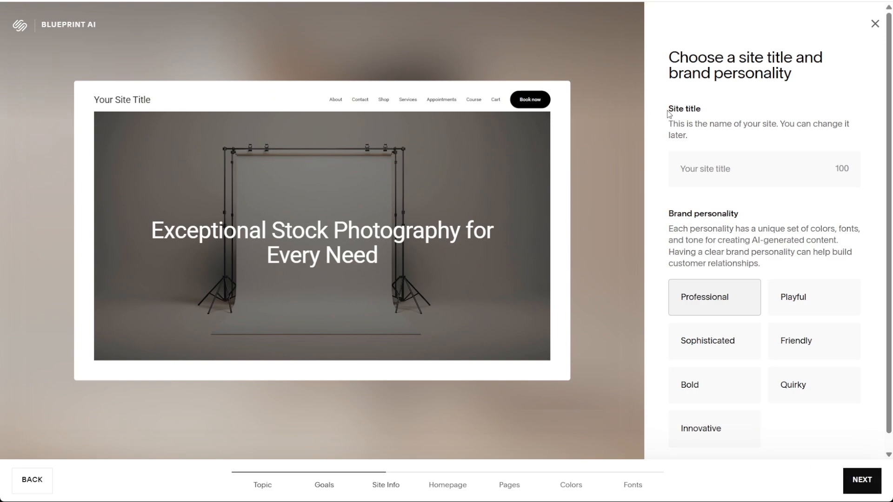
Set the site title to Rozz.
{"action": "left_click_drag", "start_coordinate": [669, 114], "coordinate": [707, 113]}
{"action": "left_click", "coordinate": [714, 113]}
{"action": "type", "text": "Rozz"}
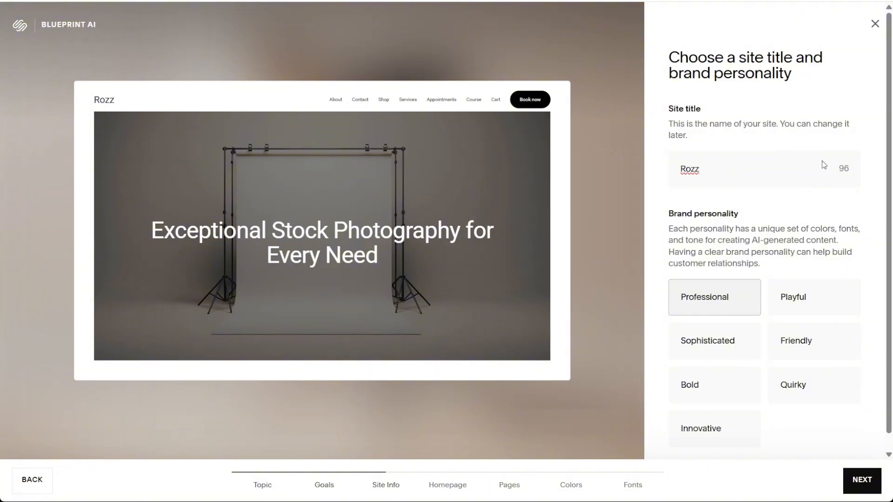
{"action": "left_click_drag", "start_coordinate": [720, 176], "coordinate": [637, 182]}
{"action": "key", "text": "BackSpace"}
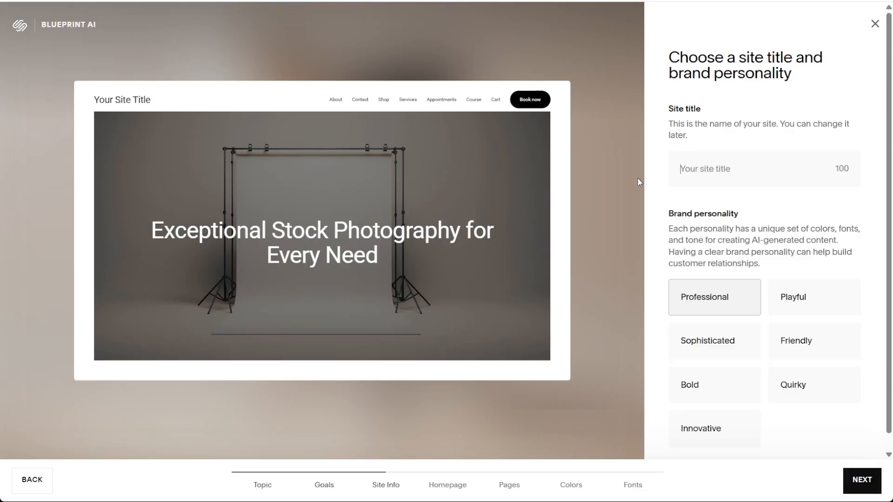
{"action": "type", "text": "Rozz"}
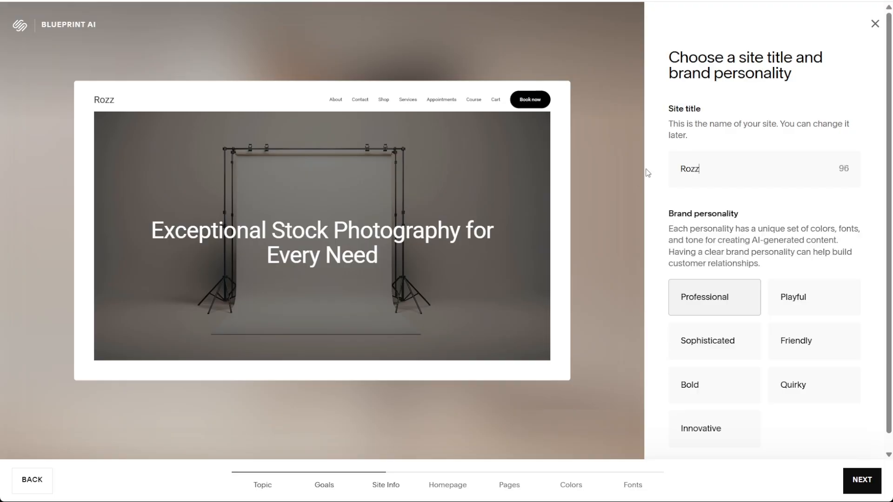
Preview the different brand personalities, settle on Friendly, and continue to the homepage setup.
{"action": "scroll", "coordinate": [710, 153], "scroll_direction": "down", "scroll_amount": 1}
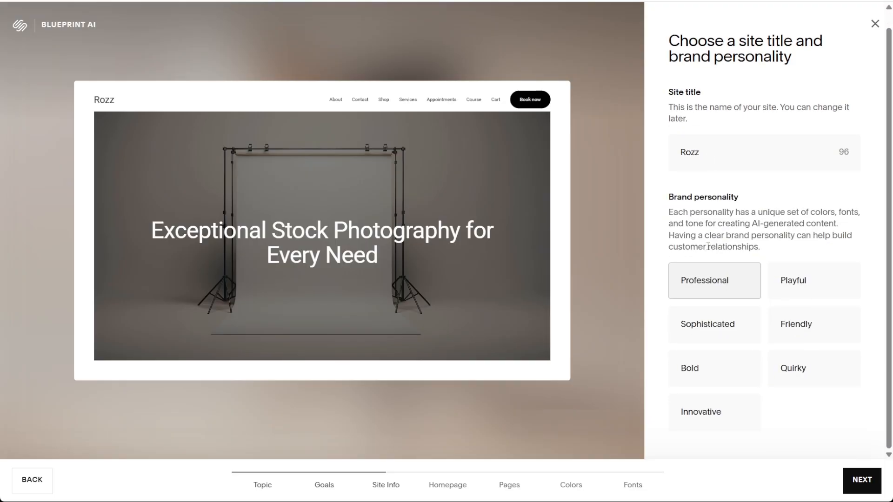
{"action": "left_click", "coordinate": [834, 278]}
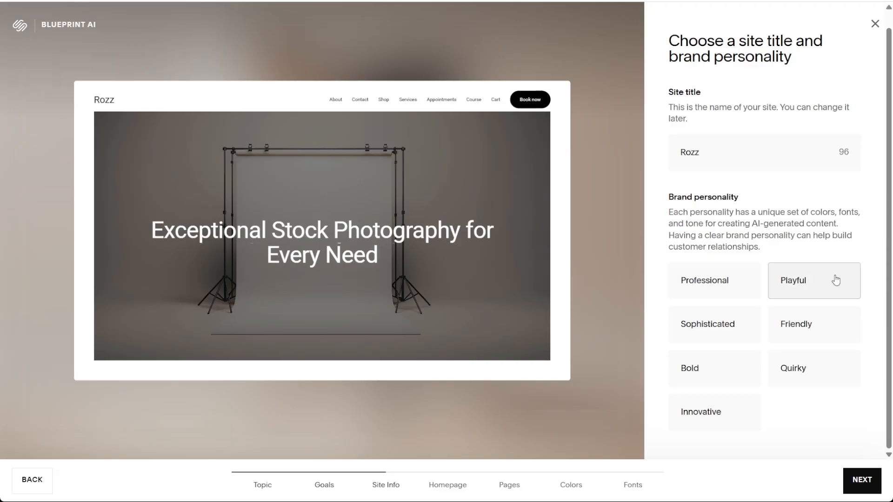
{"action": "left_click", "coordinate": [709, 335]}
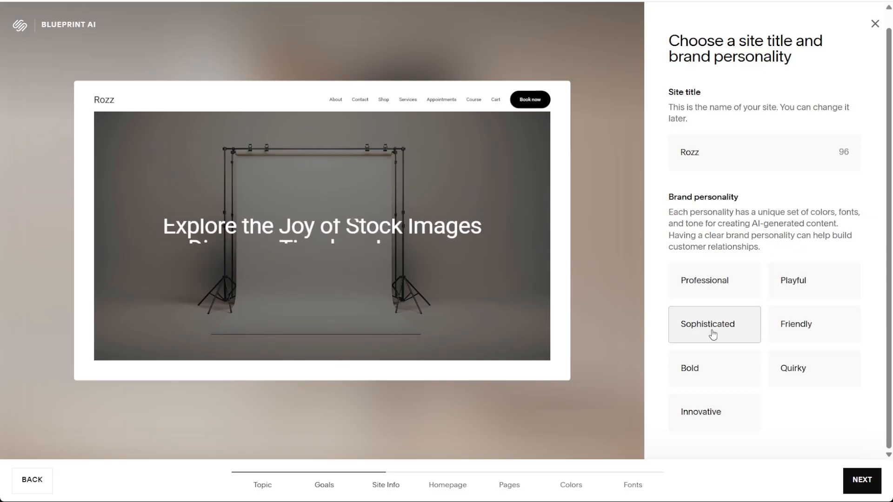
{"action": "left_click", "coordinate": [810, 333]}
{"action": "left_click", "coordinate": [748, 368]}
{"action": "left_click", "coordinate": [806, 370]}
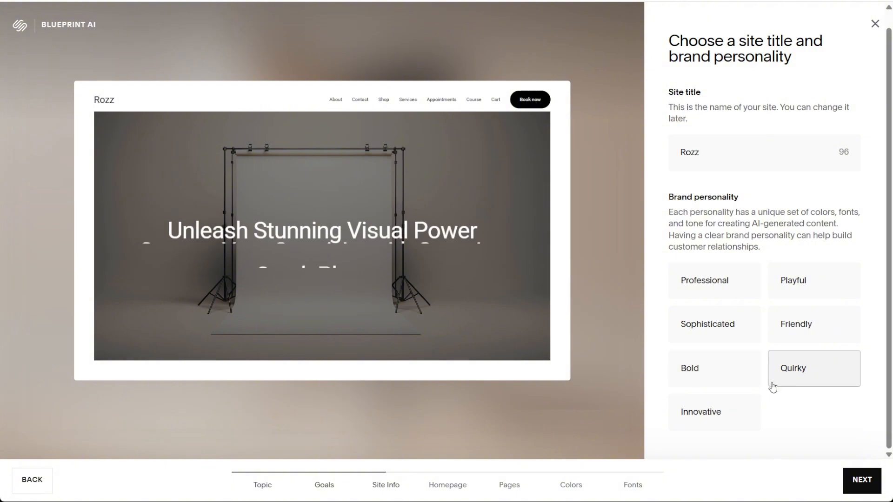
{"action": "left_click", "coordinate": [745, 409]}
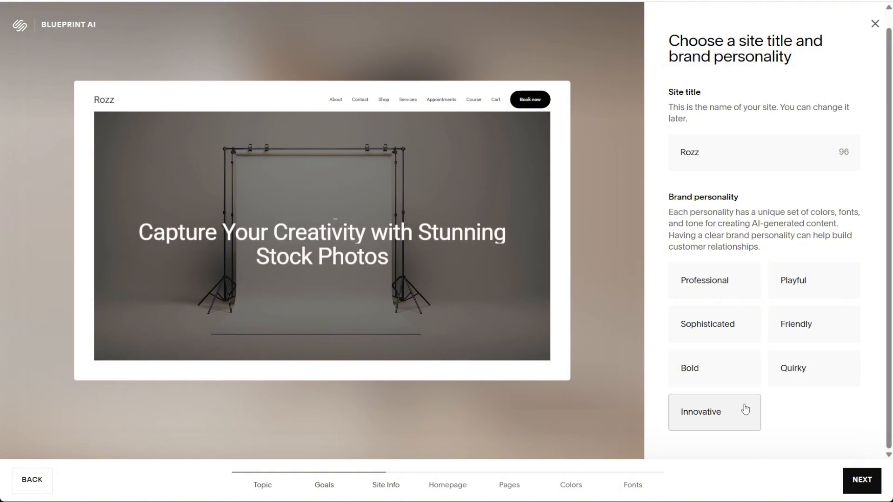
{"action": "left_click", "coordinate": [723, 289]}
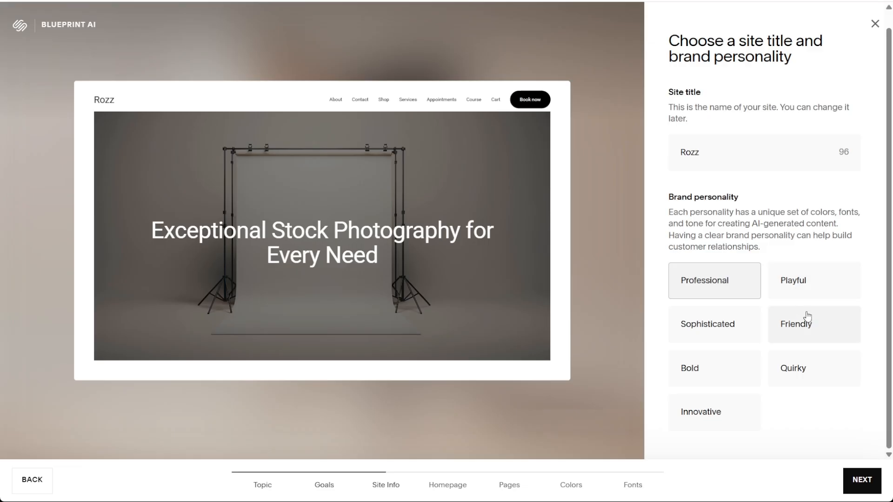
{"action": "left_click", "coordinate": [795, 327]}
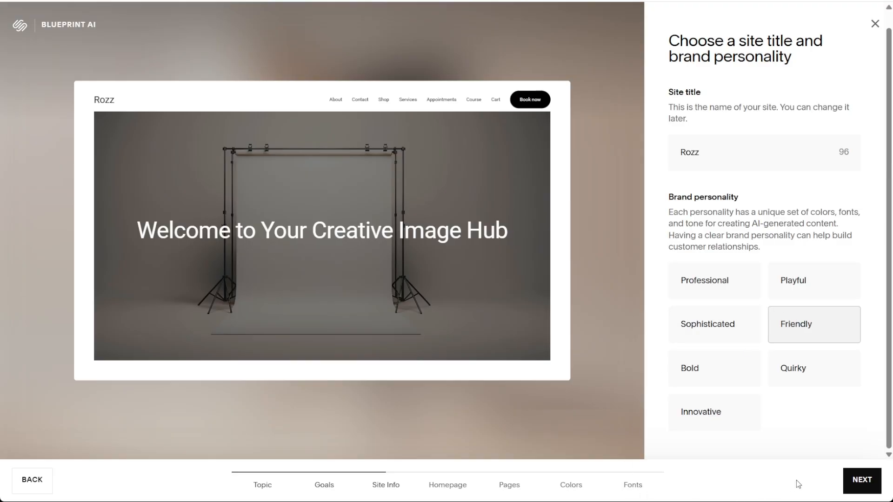
{"action": "left_click", "coordinate": [853, 487]}
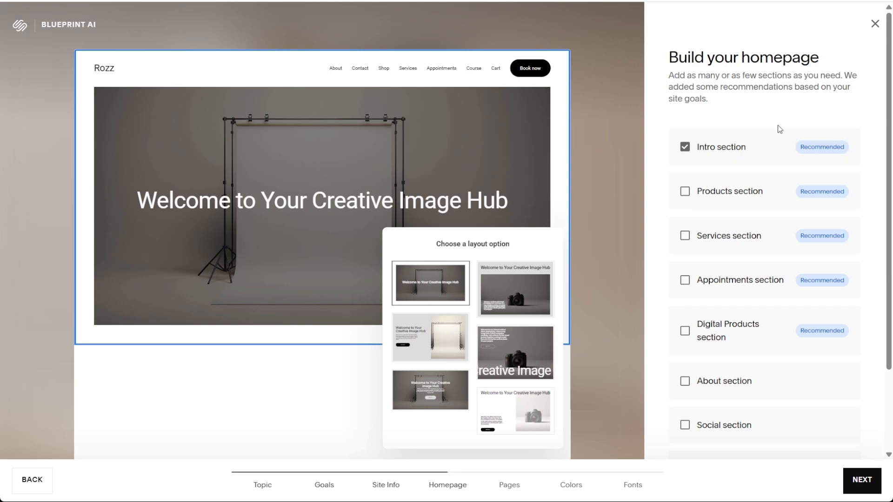
Add the Products, Services, Appointments, Digital Products, Forms and Footer sections to the homepage alongside the Intro section.
{"action": "scroll", "coordinate": [726, 138], "scroll_direction": "down", "scroll_amount": 2}
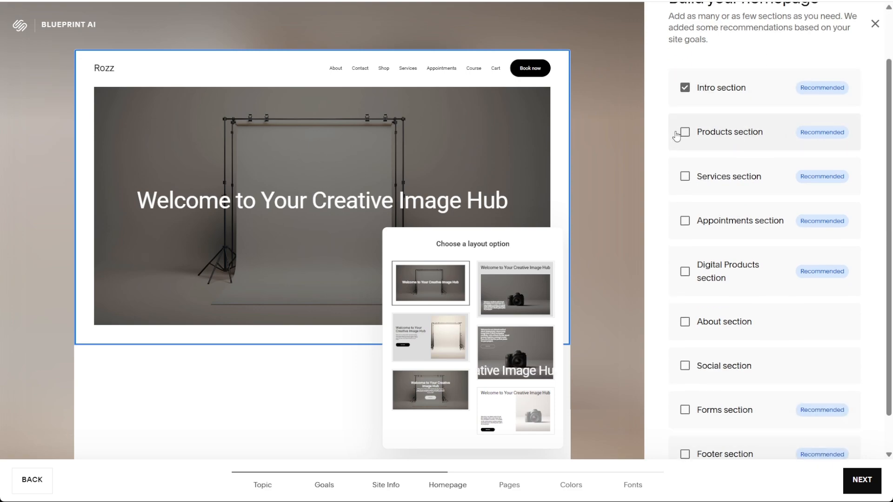
{"action": "scroll", "coordinate": [683, 138], "scroll_direction": "up", "scroll_amount": 2}
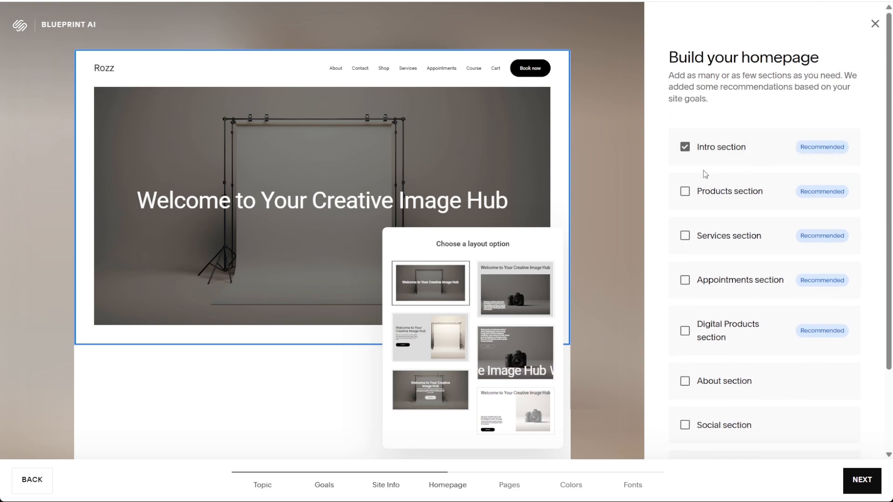
{"action": "left_click", "coordinate": [684, 191]}
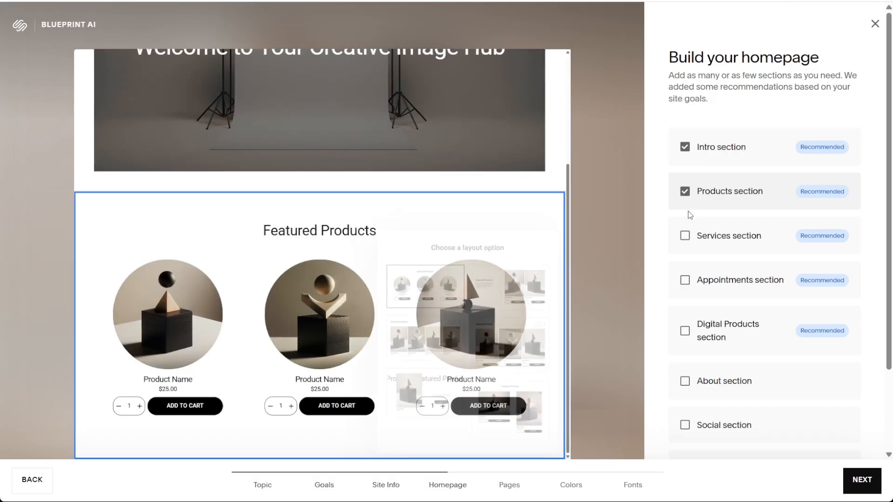
{"action": "left_click", "coordinate": [684, 235]}
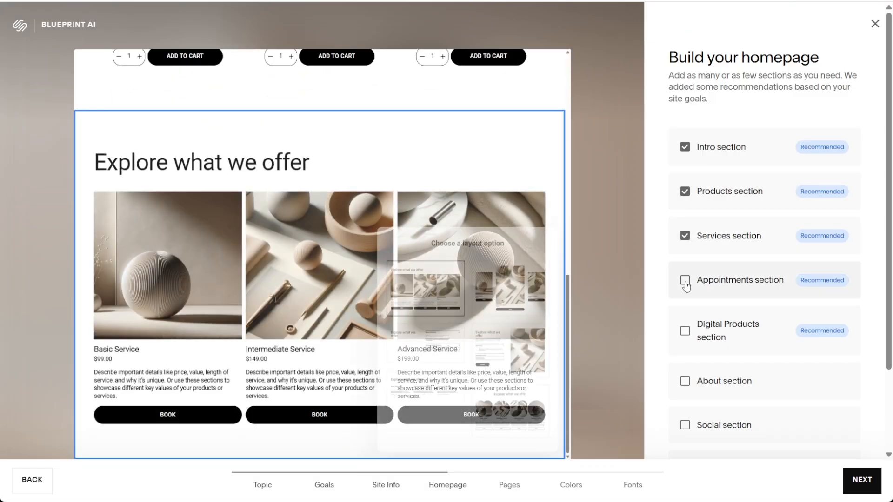
{"action": "left_click", "coordinate": [685, 280]}
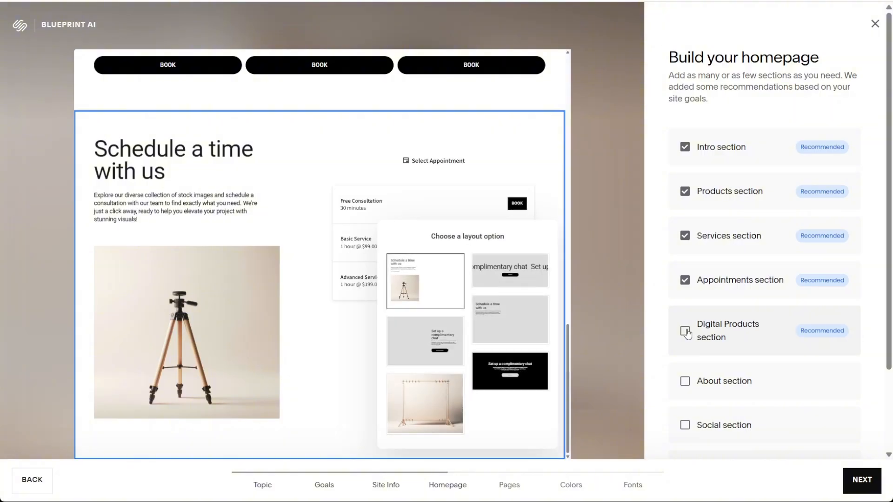
{"action": "left_click", "coordinate": [685, 331]}
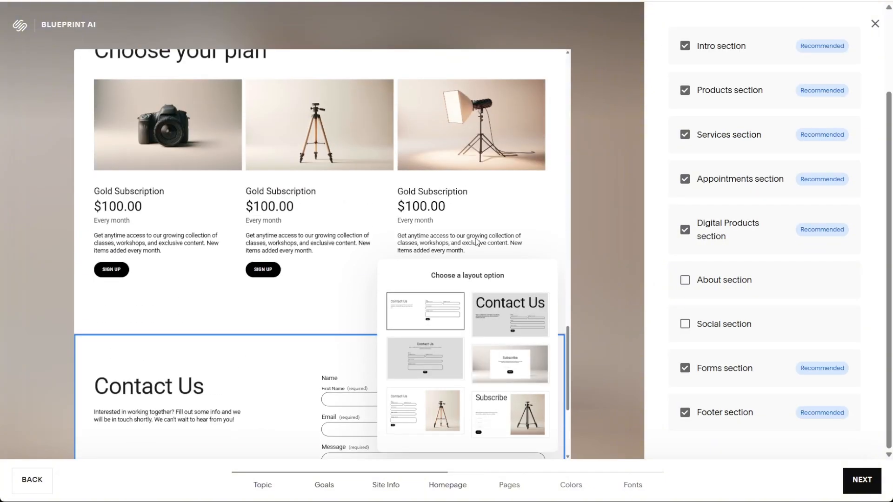
Change the Services section to the layout with an expandable service list beside one large image, and continue to the pages.
{"action": "scroll", "coordinate": [388, 195], "scroll_direction": "up", "scroll_amount": 8}
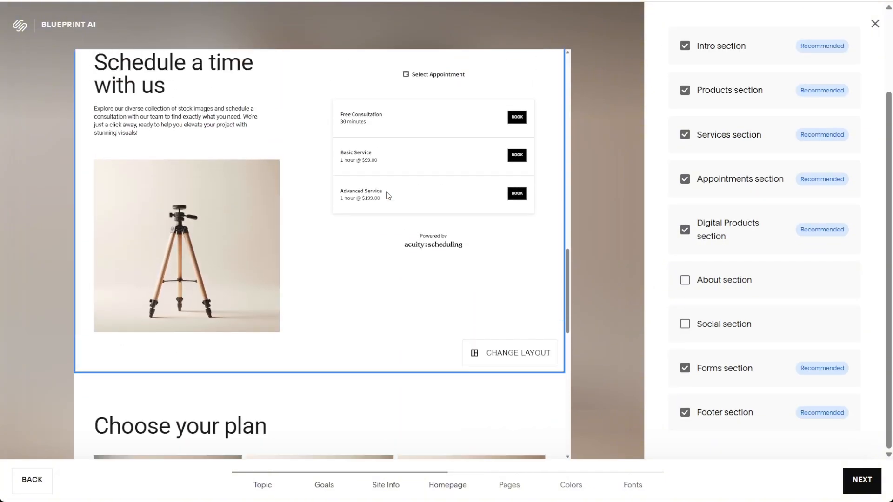
{"action": "scroll", "coordinate": [388, 196], "scroll_direction": "up", "scroll_amount": 8}
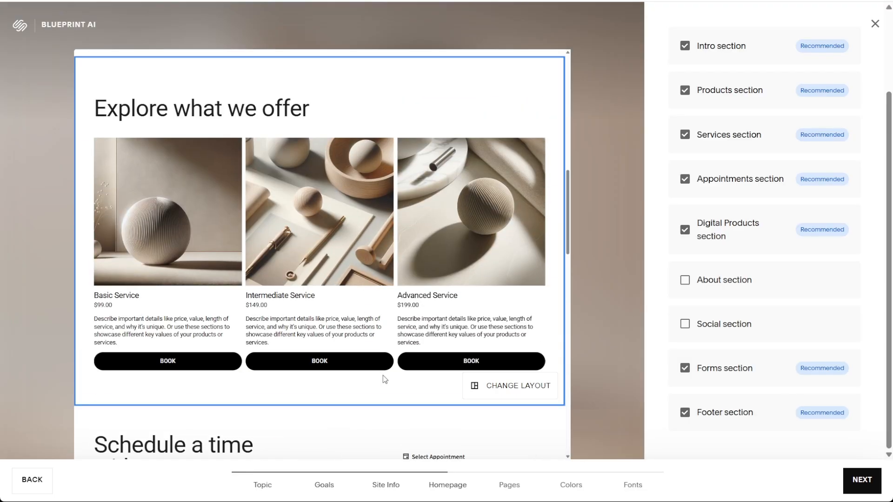
{"action": "left_click", "coordinate": [533, 396]}
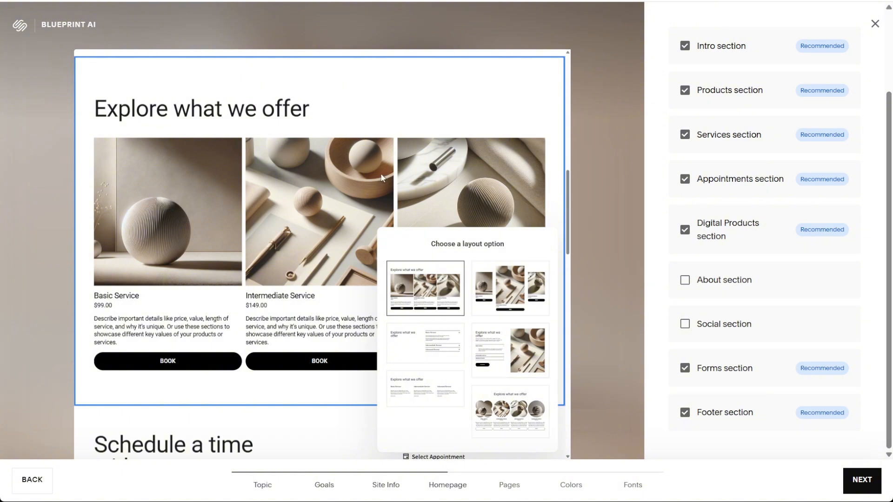
{"action": "left_click", "coordinate": [501, 351]}
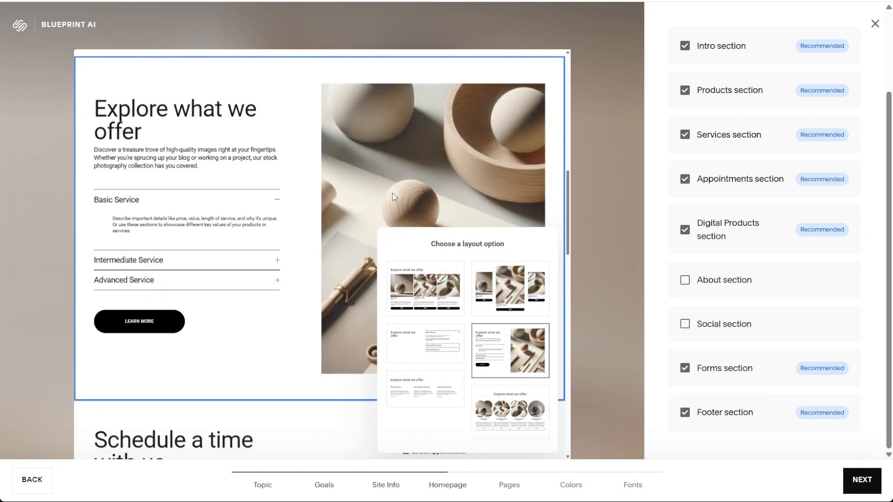
{"action": "left_click", "coordinate": [583, 197]}
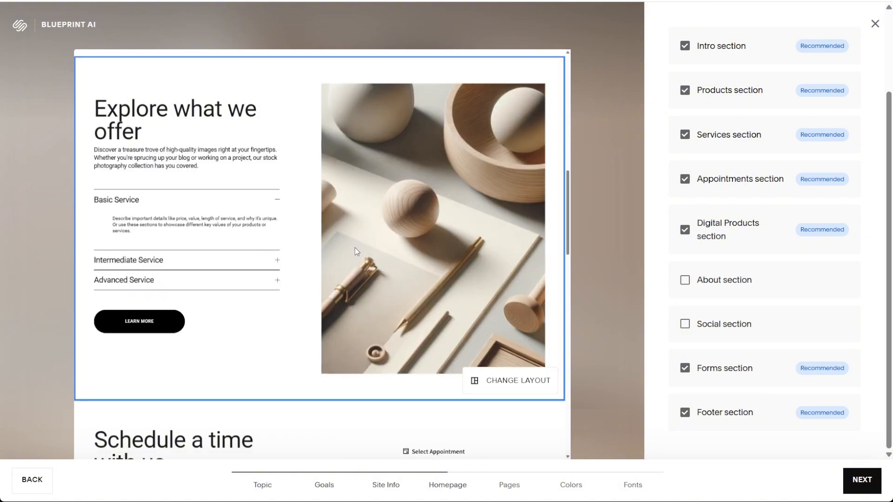
{"action": "scroll", "coordinate": [442, 242], "scroll_direction": "up", "scroll_amount": 8}
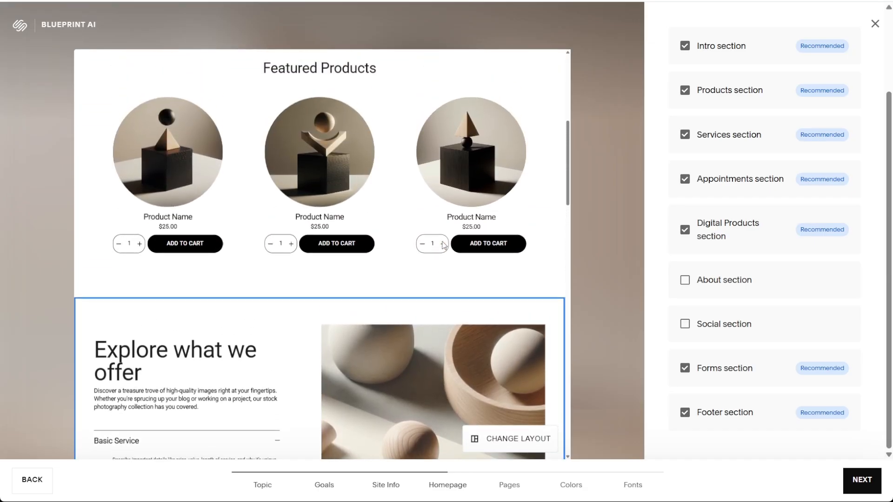
{"action": "scroll", "coordinate": [460, 239], "scroll_direction": "up", "scroll_amount": 5}
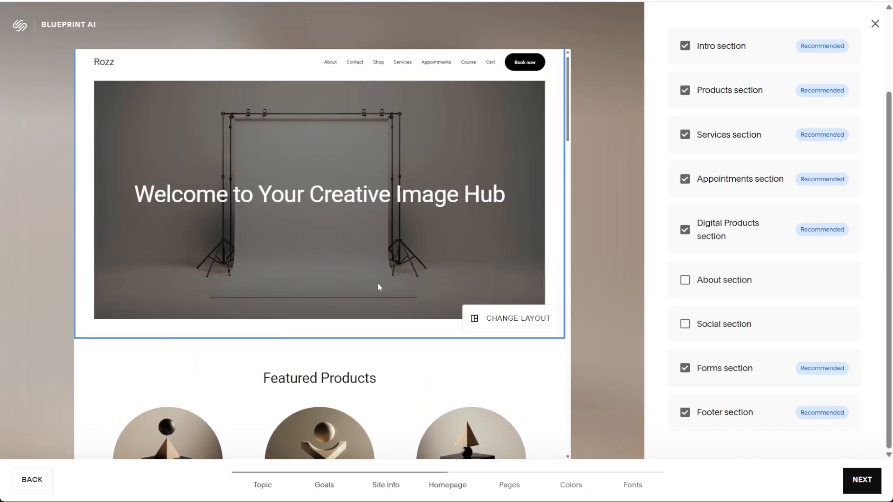
{"action": "left_click", "coordinate": [863, 493]}
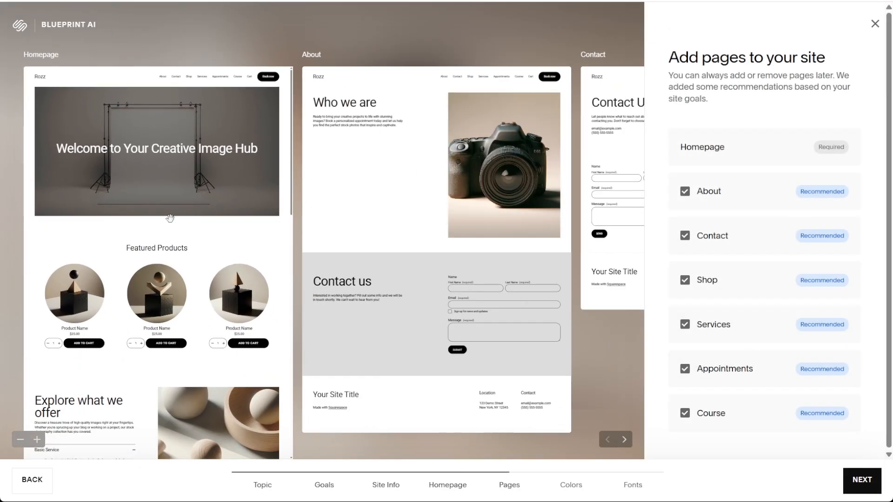
Preview the suggested pages, remove the Course page from the site, and continue to the colors.
{"action": "left_click", "coordinate": [624, 441]}
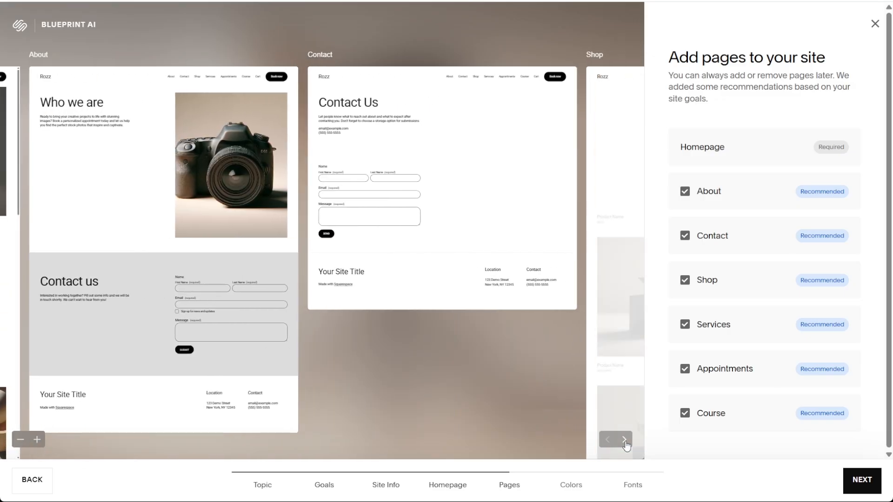
{"action": "left_click", "coordinate": [607, 440]}
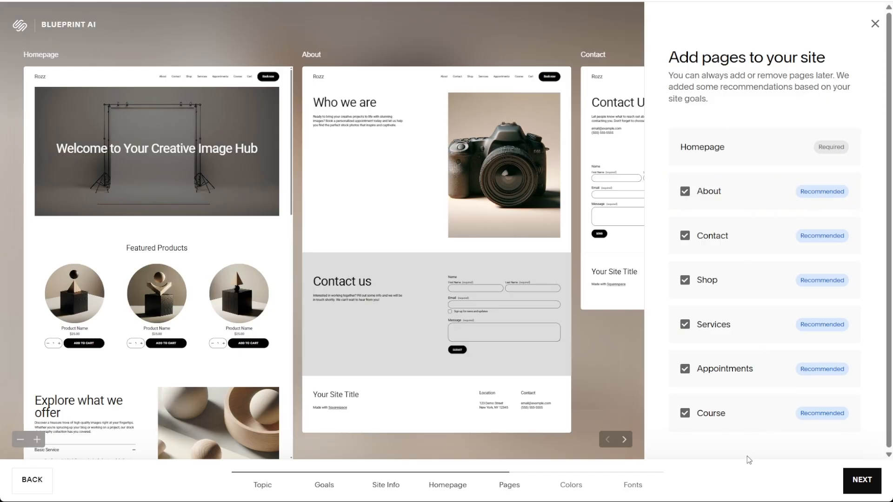
{"action": "left_click", "coordinate": [721, 414]}
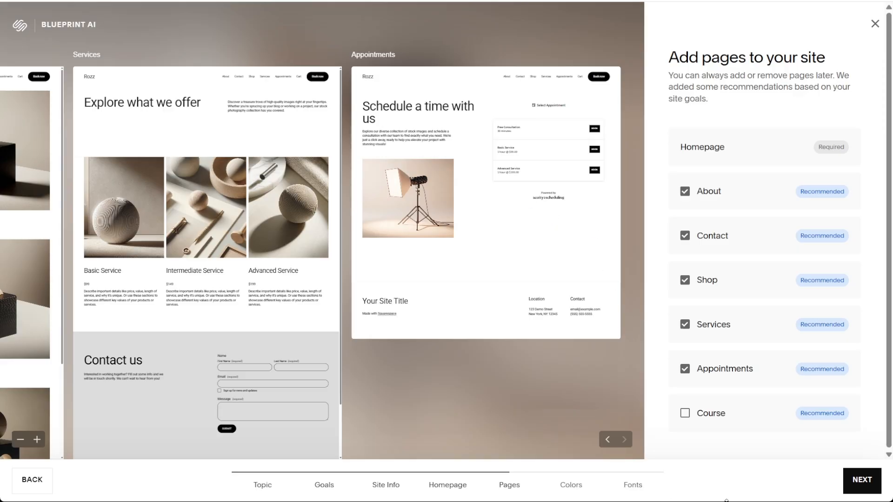
{"action": "left_click", "coordinate": [860, 482]}
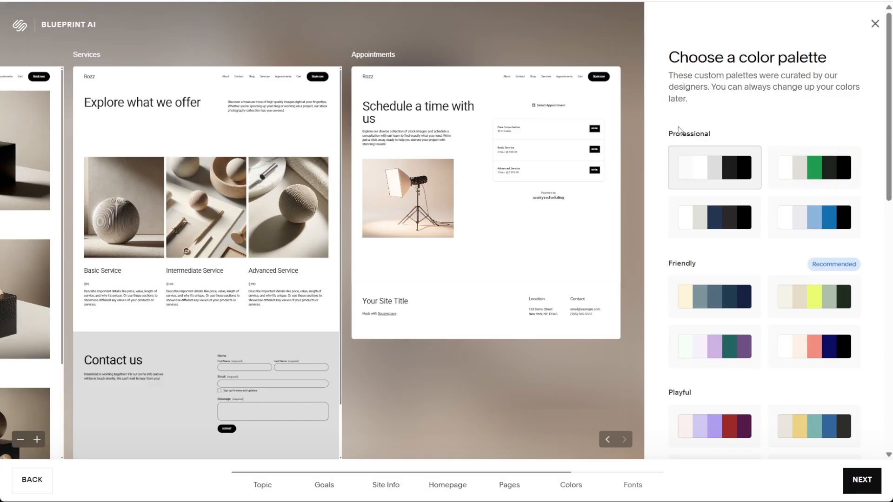
Compare the color palettes, preview the green Professional one, settle on the black-and-white Professional palette, and continue to the fonts.
{"action": "scroll", "coordinate": [718, 186], "scroll_direction": "down", "scroll_amount": 5}
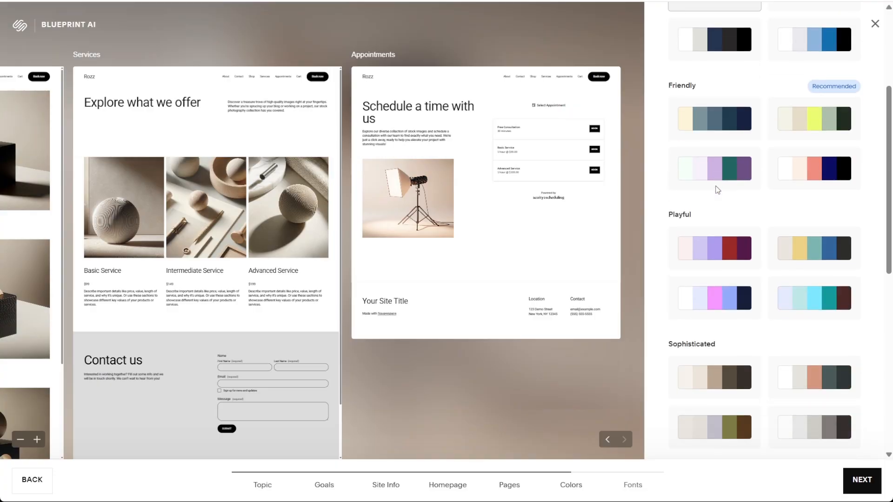
{"action": "scroll", "coordinate": [713, 239], "scroll_direction": "down", "scroll_amount": 4}
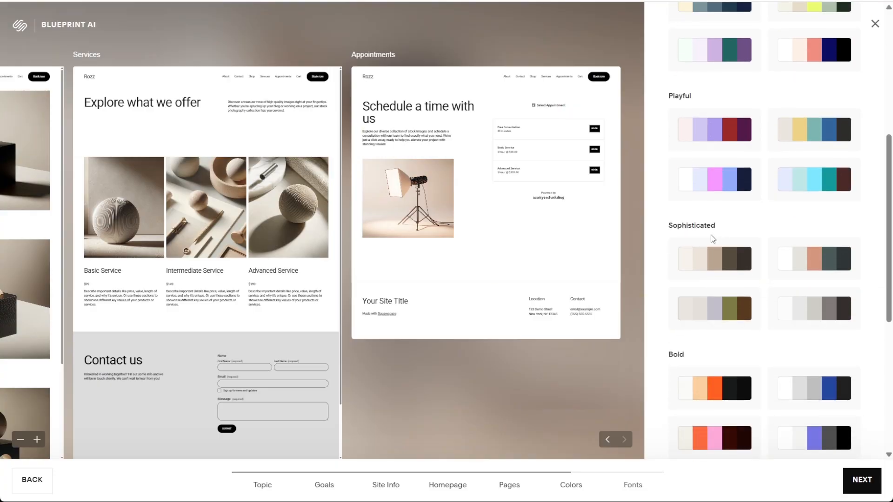
{"action": "scroll", "coordinate": [688, 245], "scroll_direction": "down", "scroll_amount": 3}
{"action": "scroll", "coordinate": [702, 279], "scroll_direction": "down", "scroll_amount": 2}
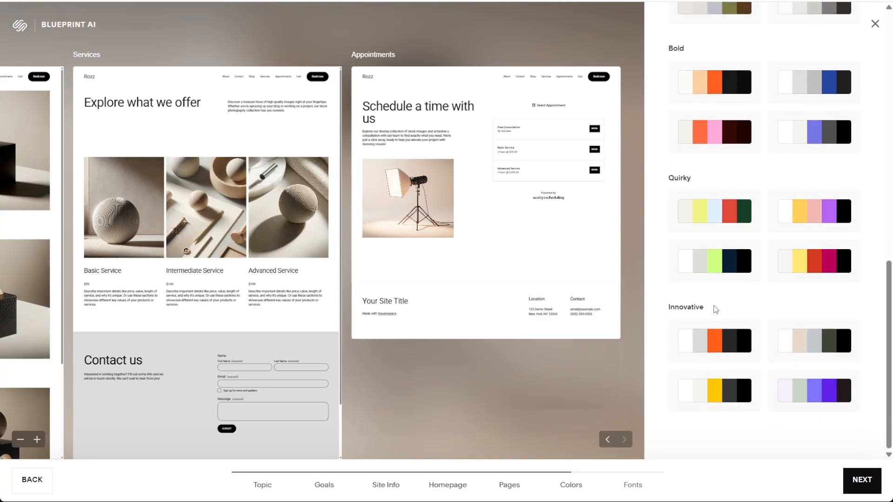
{"action": "scroll", "coordinate": [719, 311], "scroll_direction": "up", "scroll_amount": 2}
{"action": "scroll", "coordinate": [725, 315], "scroll_direction": "up", "scroll_amount": 10}
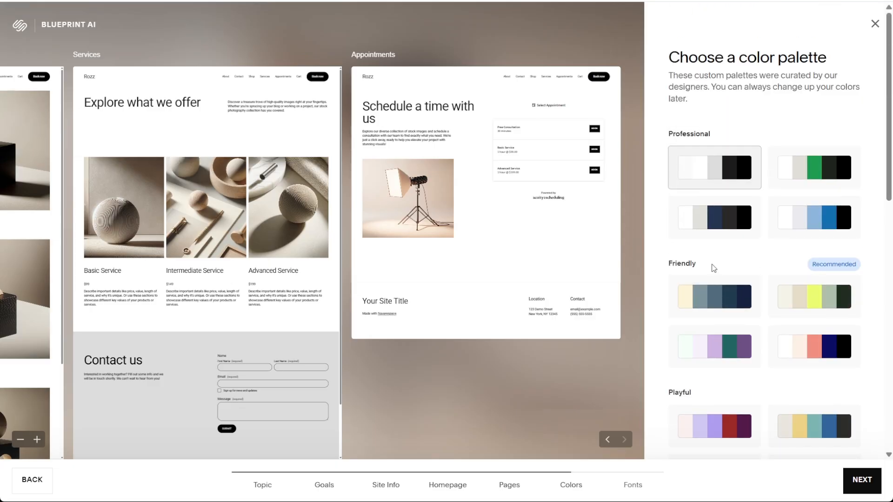
{"action": "left_click", "coordinate": [863, 260]}
{"action": "left_click", "coordinate": [795, 181]}
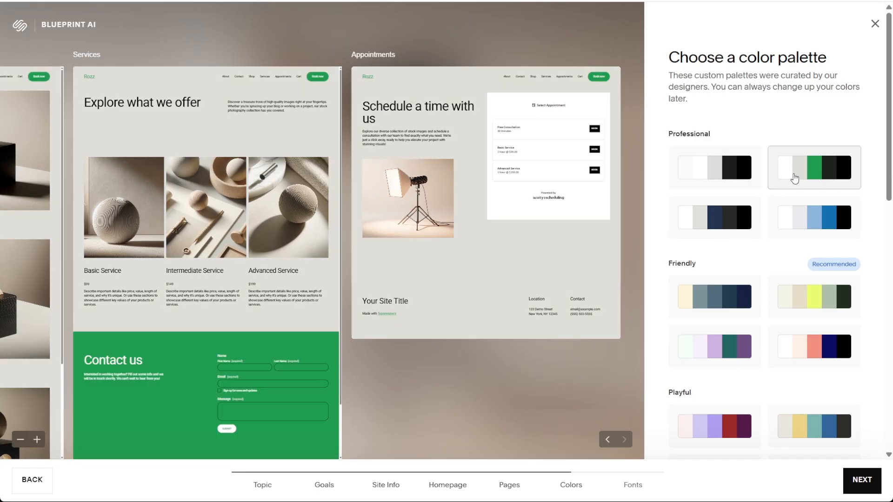
{"action": "left_click", "coordinate": [607, 446]}
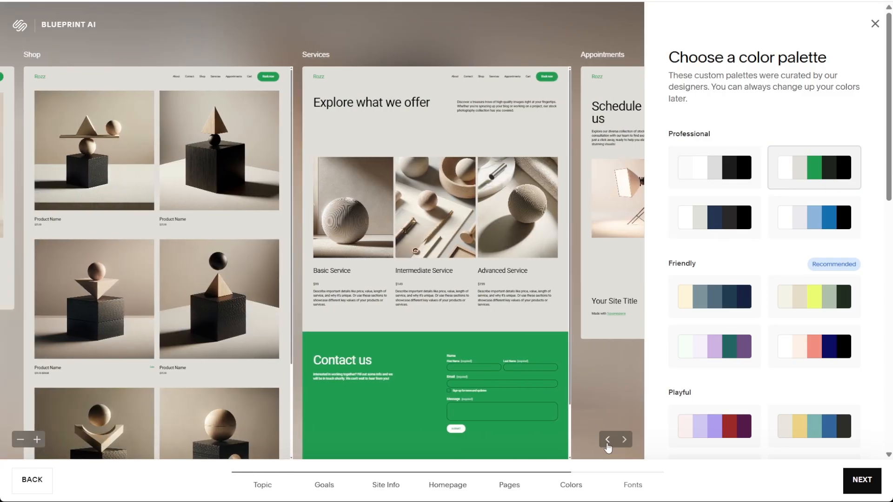
{"action": "left_click", "coordinate": [608, 440]}
{"action": "left_click", "coordinate": [715, 168]}
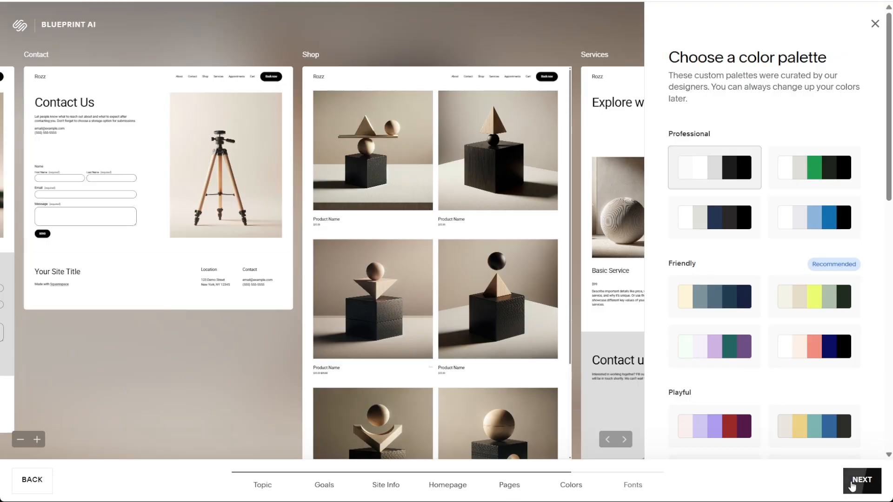
{"action": "left_click", "coordinate": [852, 484]}
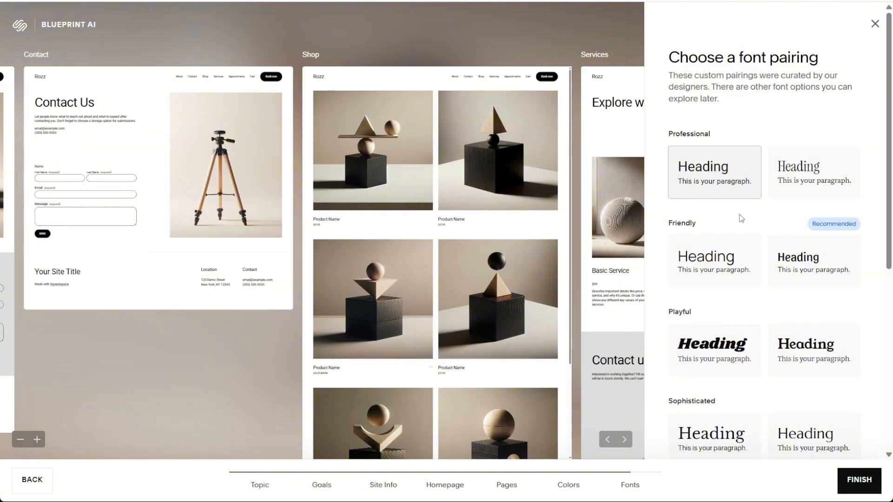
Review the font pairings, choose the first Innovative pairing, and finish the site setup.
{"action": "scroll", "coordinate": [741, 218], "scroll_direction": "down", "scroll_amount": 3}
{"action": "scroll", "coordinate": [746, 204], "scroll_direction": "up", "scroll_amount": 1}
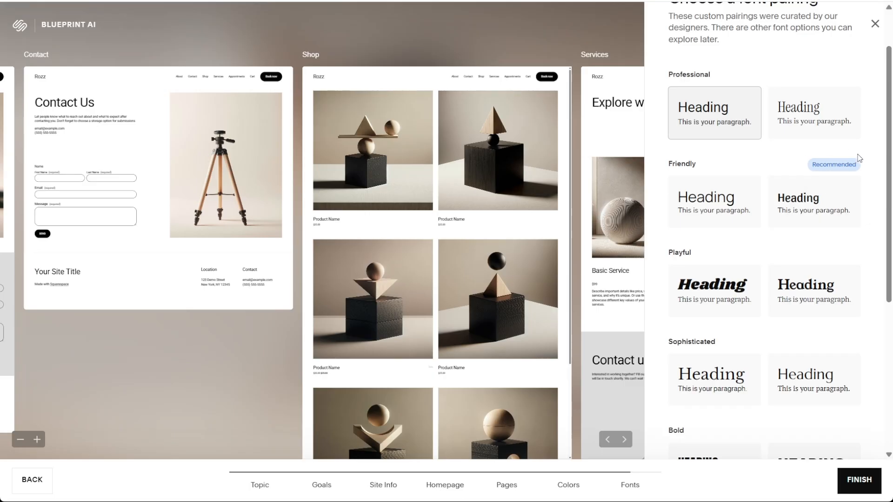
{"action": "scroll", "coordinate": [829, 154], "scroll_direction": "up", "scroll_amount": 1}
{"action": "scroll", "coordinate": [828, 155], "scroll_direction": "down", "scroll_amount": 3}
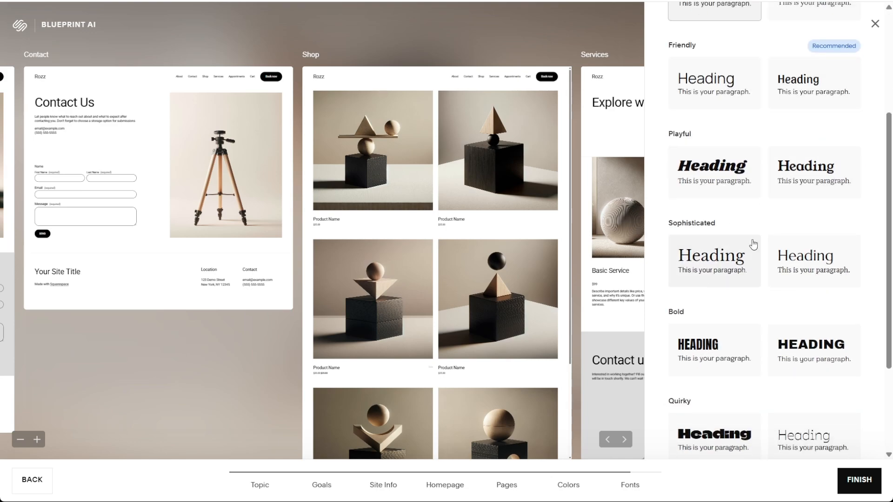
{"action": "scroll", "coordinate": [751, 245], "scroll_direction": "down", "scroll_amount": 3}
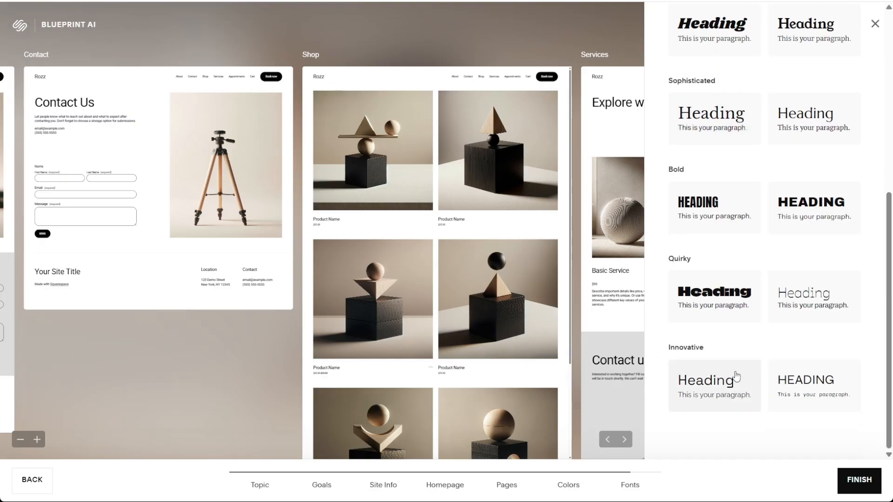
{"action": "left_click", "coordinate": [718, 396]}
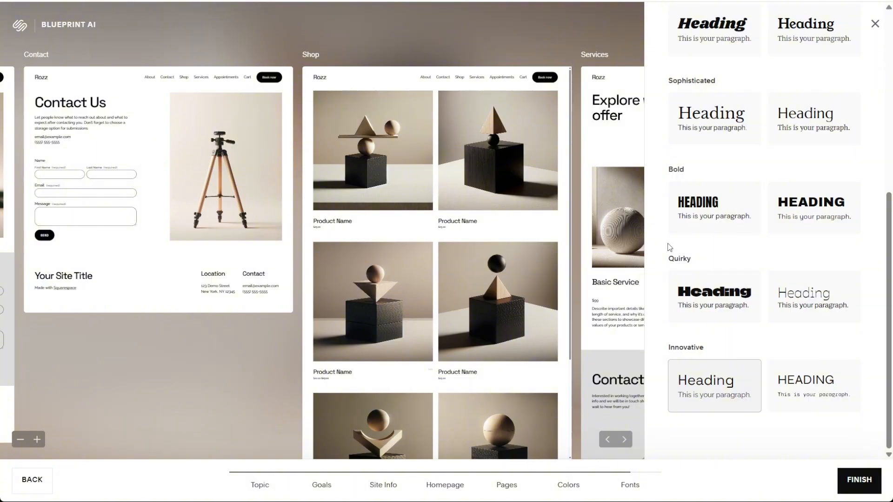
{"action": "left_click", "coordinate": [859, 484]}
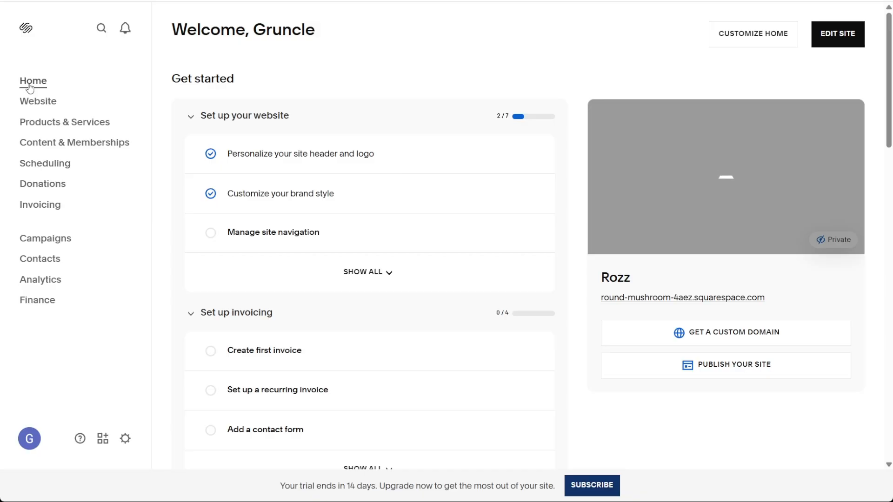
Open the website's Home page for editing and look over its intro, Featured Products and services sections.
{"action": "left_click", "coordinate": [49, 106]}
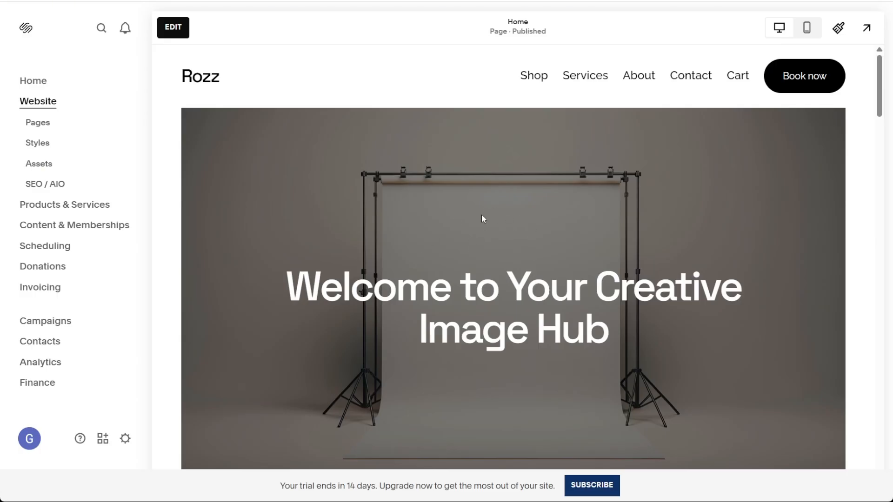
{"action": "left_click", "coordinate": [180, 28]}
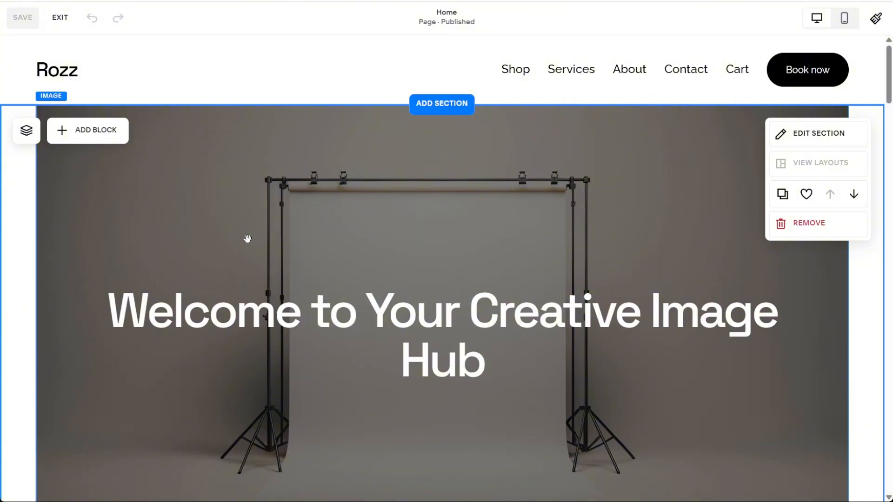
{"action": "scroll", "coordinate": [705, 144], "scroll_direction": "down", "scroll_amount": 8}
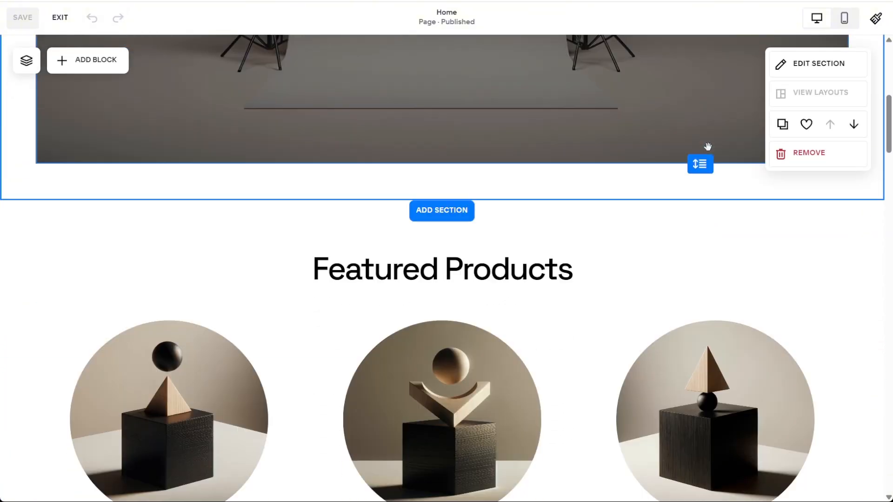
{"action": "scroll", "coordinate": [708, 146], "scroll_direction": "down", "scroll_amount": 12}
{"action": "scroll", "coordinate": [727, 285], "scroll_direction": "up", "scroll_amount": 5}
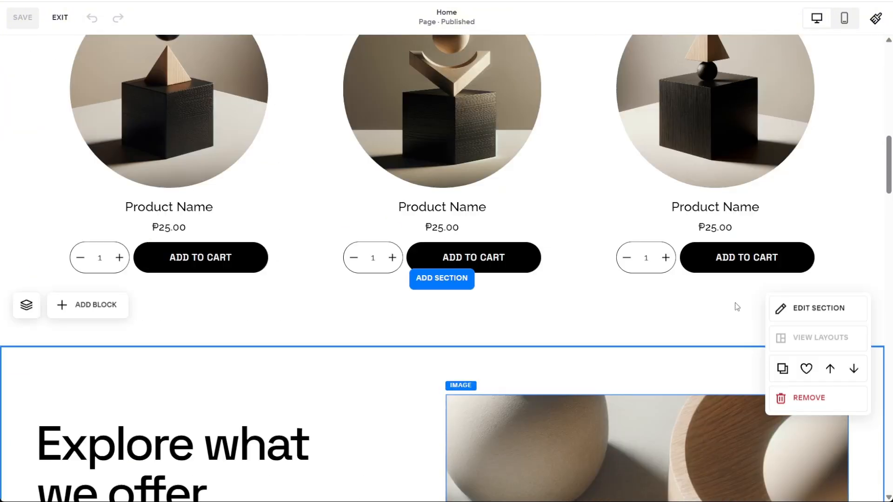
{"action": "scroll", "coordinate": [737, 307], "scroll_direction": "up", "scroll_amount": 15}
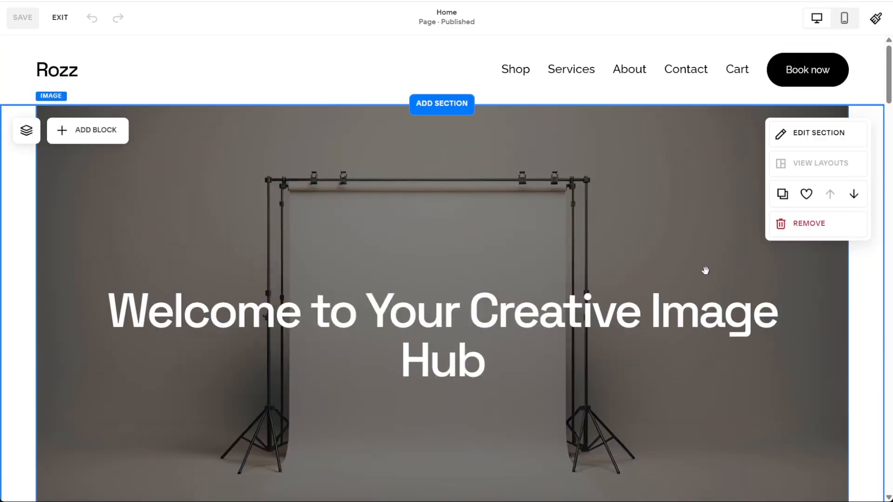
{"action": "scroll", "coordinate": [669, 275], "scroll_direction": "down", "scroll_amount": 8}
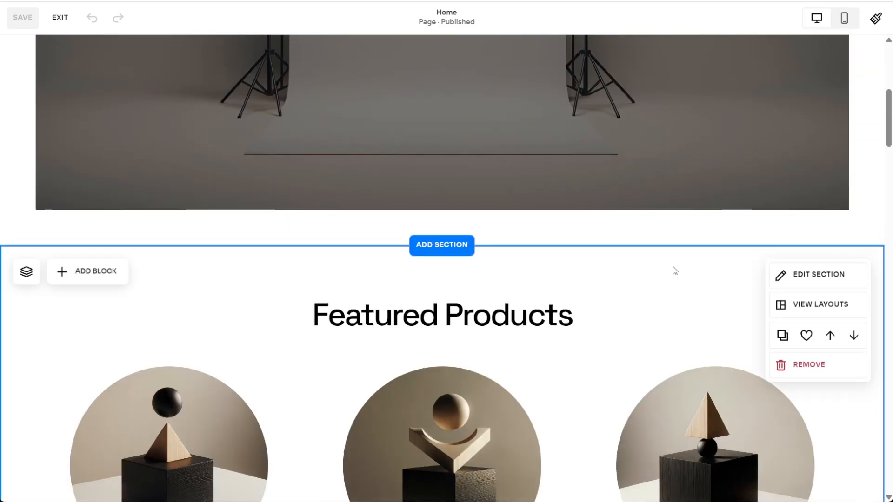
{"action": "scroll", "coordinate": [672, 260], "scroll_direction": "up", "scroll_amount": 8}
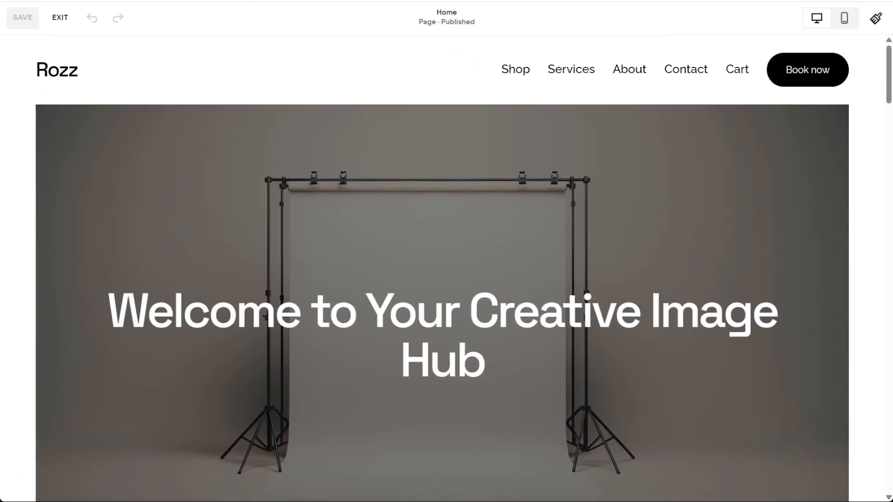